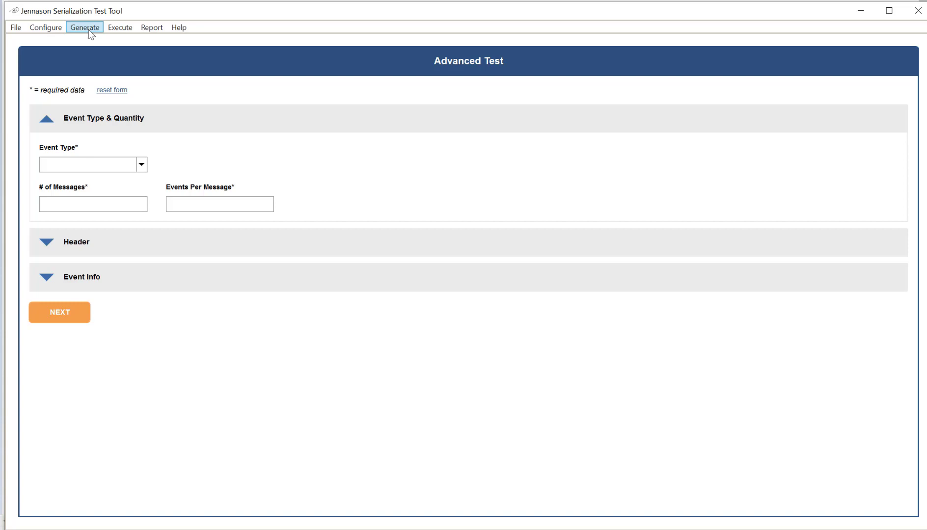
Open the Packaging (Commissioning/Aggregation/Shipping) business scenario for test generation.
click(85, 27)
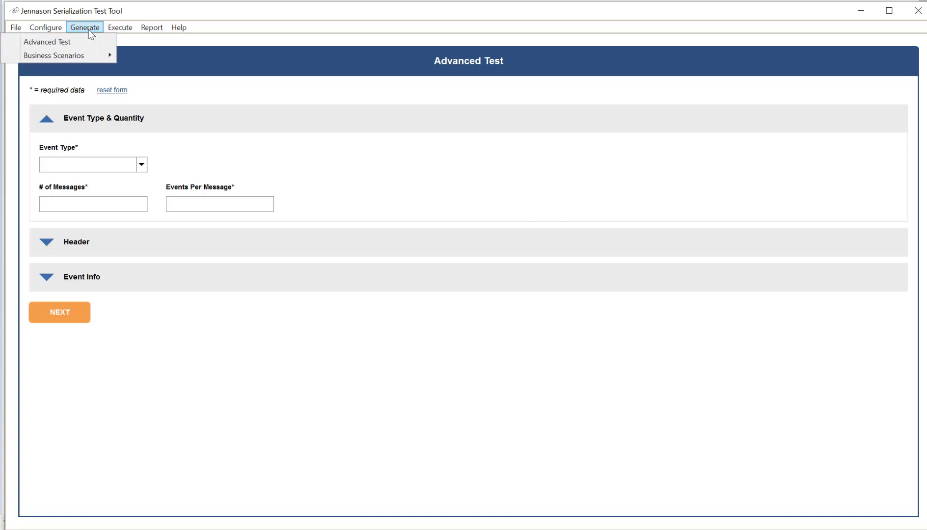
mouse_move(91, 54)
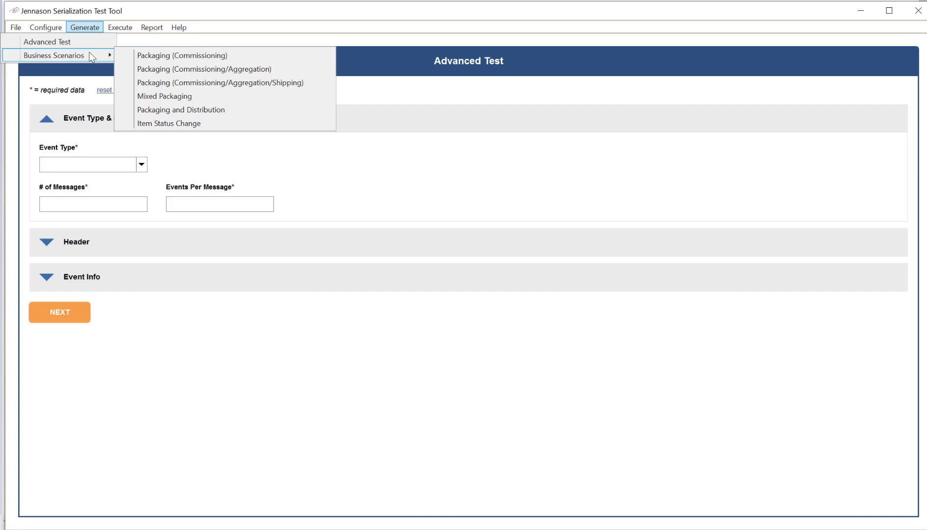
click(200, 83)
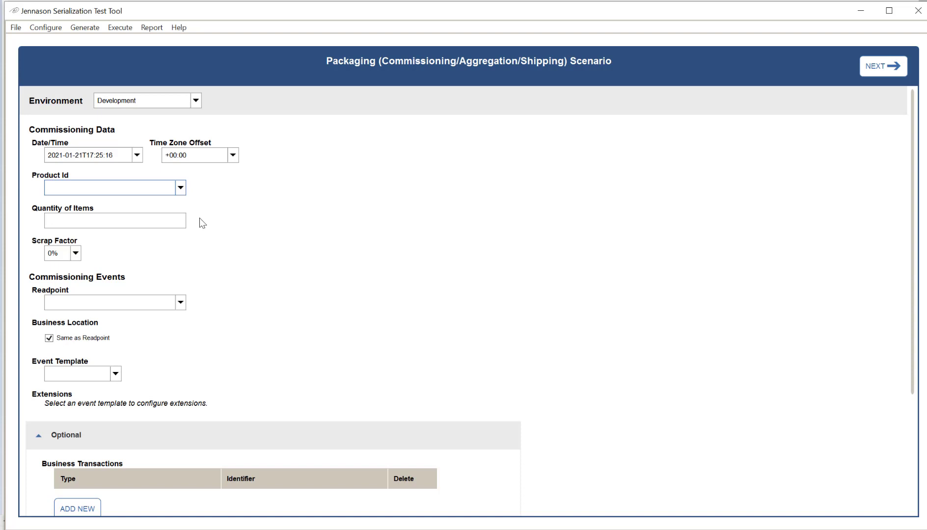
Choose Test Product #1 as the commissioning product and set the quantity of items to 5000.
click(180, 189)
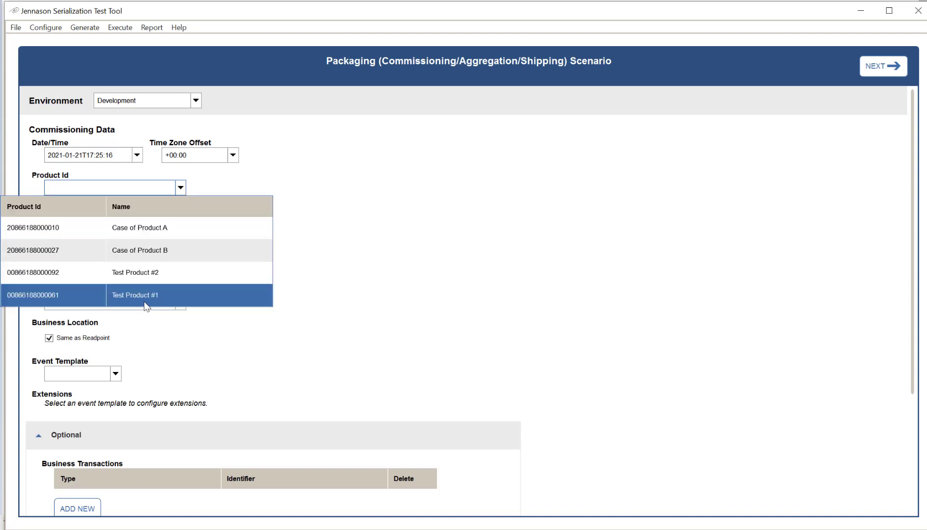
click(146, 300)
click(122, 220)
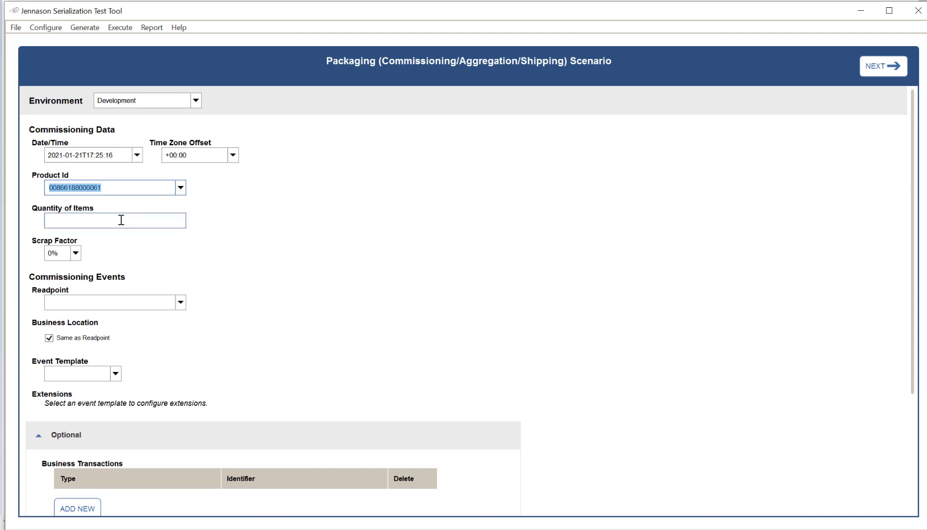
text(5000)
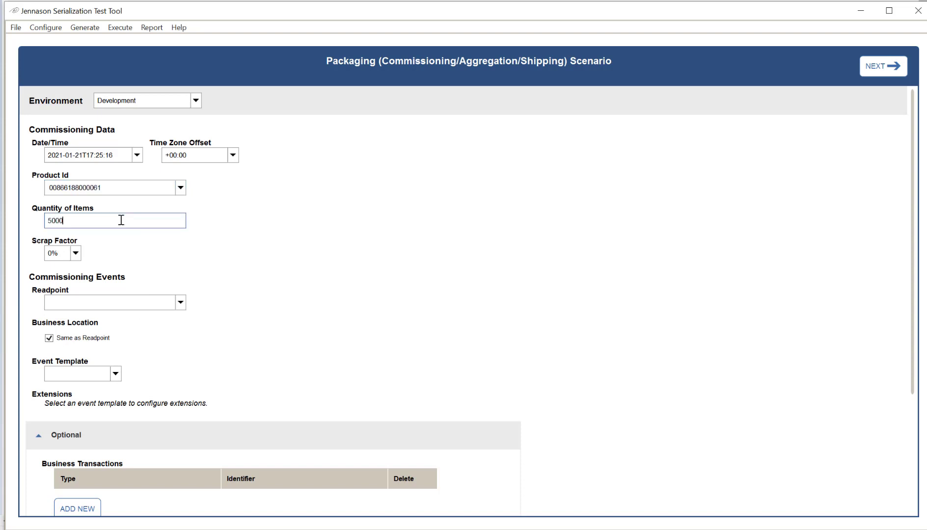
Set the commissioning readpoint to Packaging Site and the event template to Commissioning_EPCIS1.2, and proceed to the aggregation data.
click(180, 303)
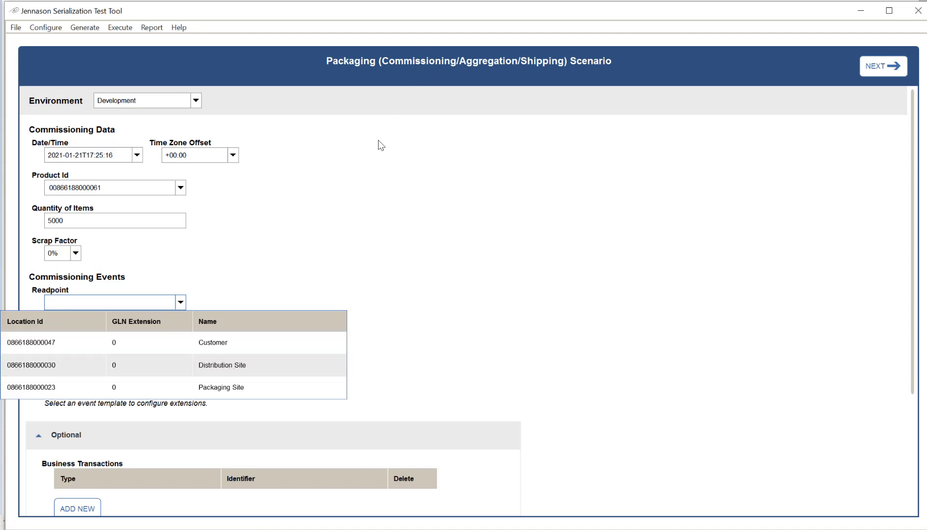
click(212, 388)
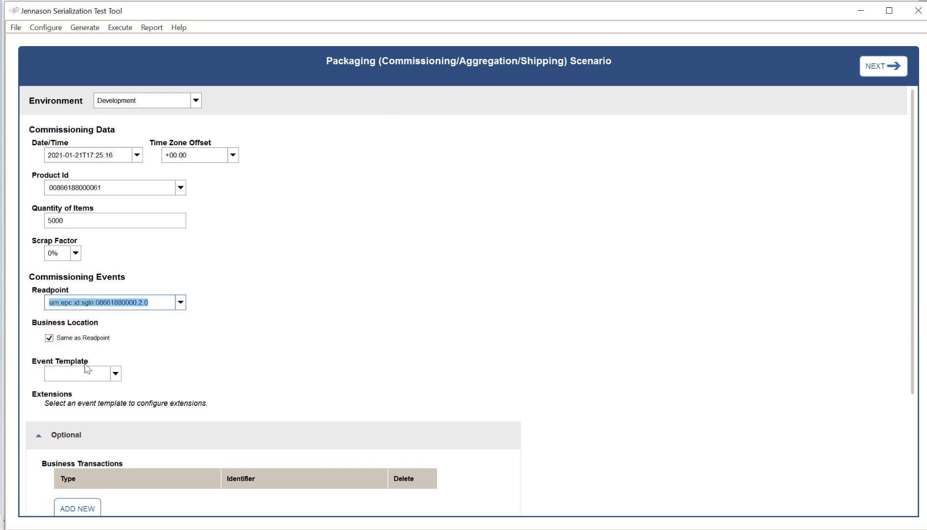
click(114, 375)
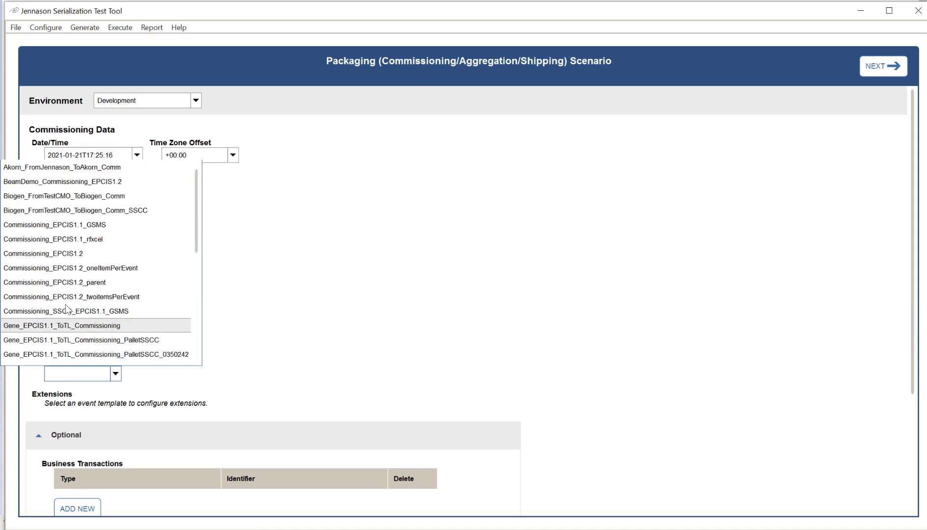
click(67, 253)
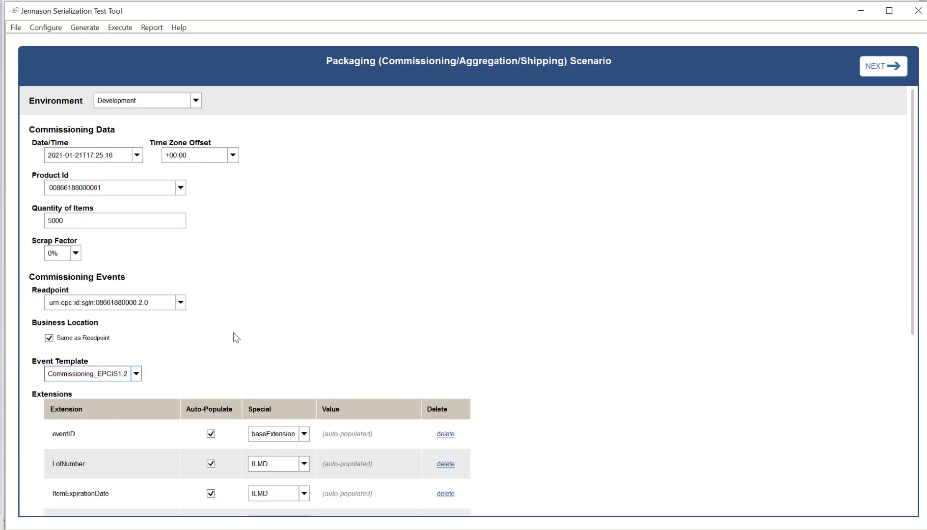
scroll(194, 306, down, 3)
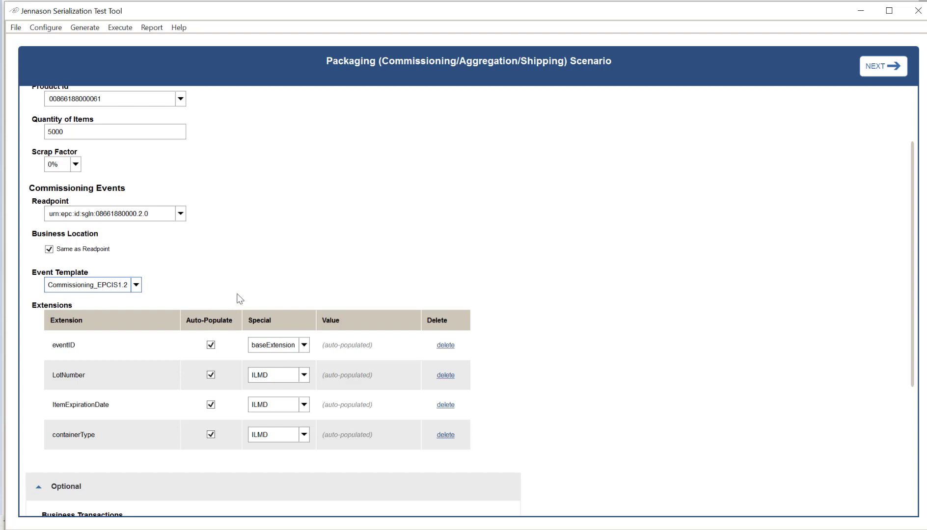
scroll(263, 283, down, 1)
scroll(266, 277, down, 1)
scroll(265, 278, up, 5)
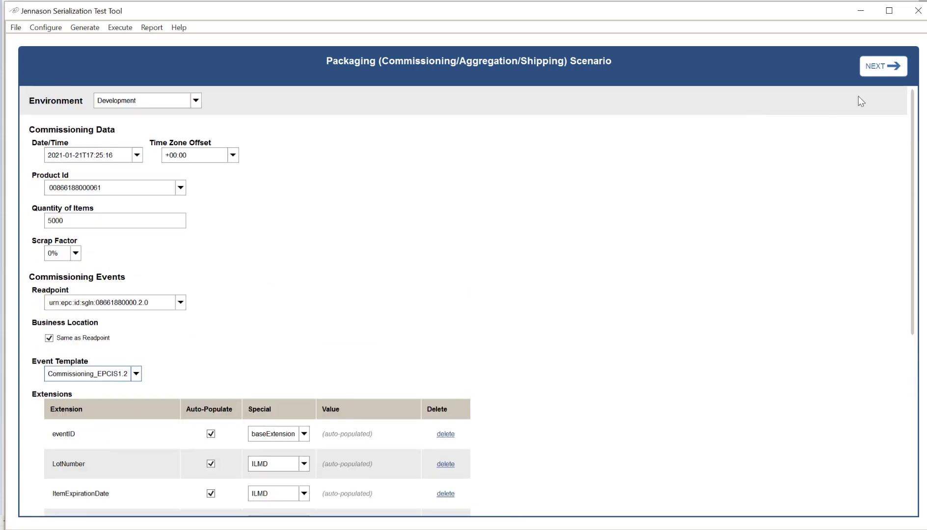
click(886, 79)
Give the first aggregation level a capacity of 100 with SGTIN identifiers for Case of Product A.
click(118, 200)
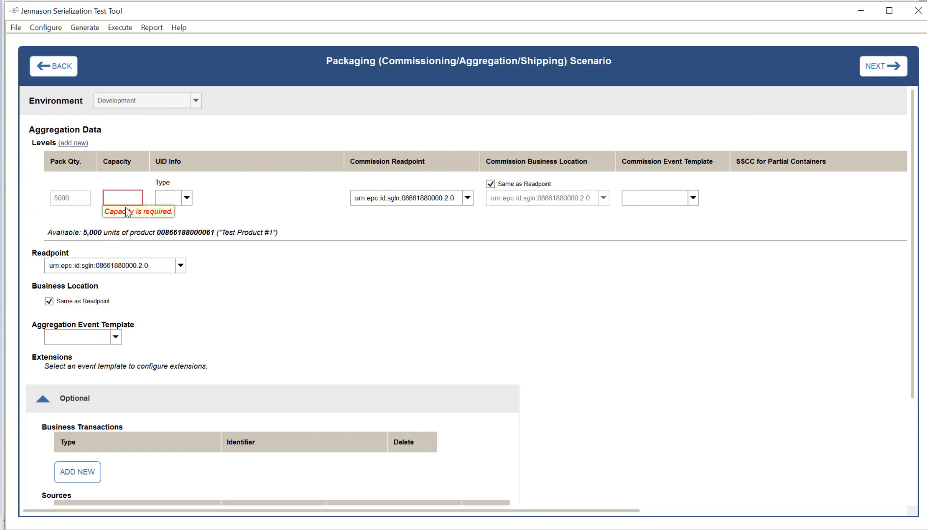
text(100)
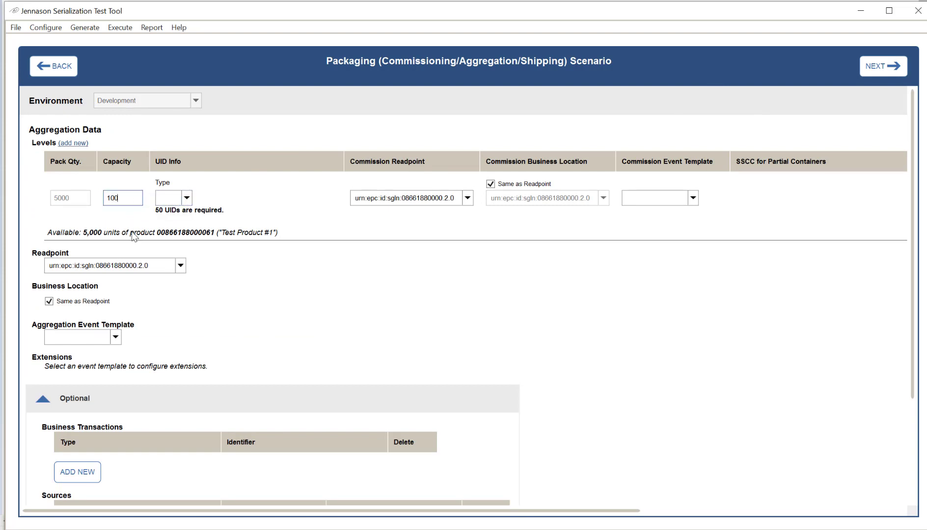
click(187, 198)
click(179, 217)
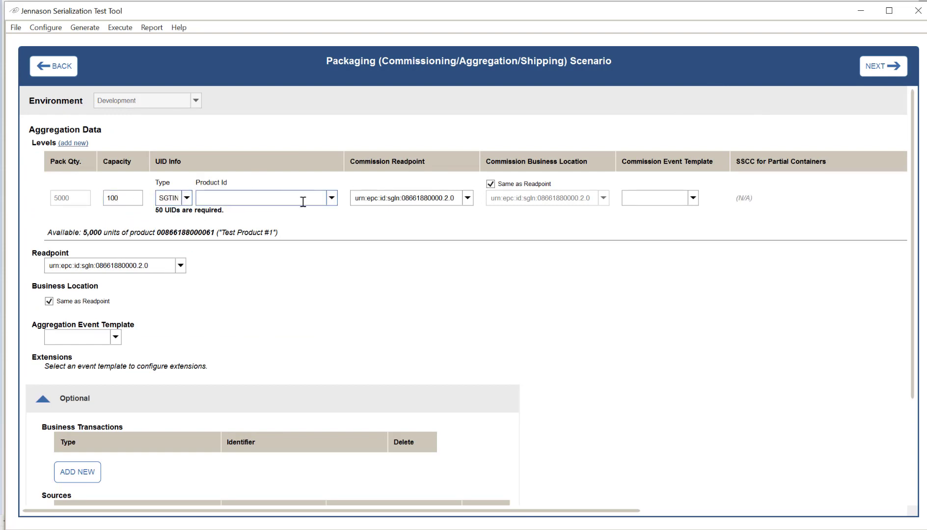
click(331, 198)
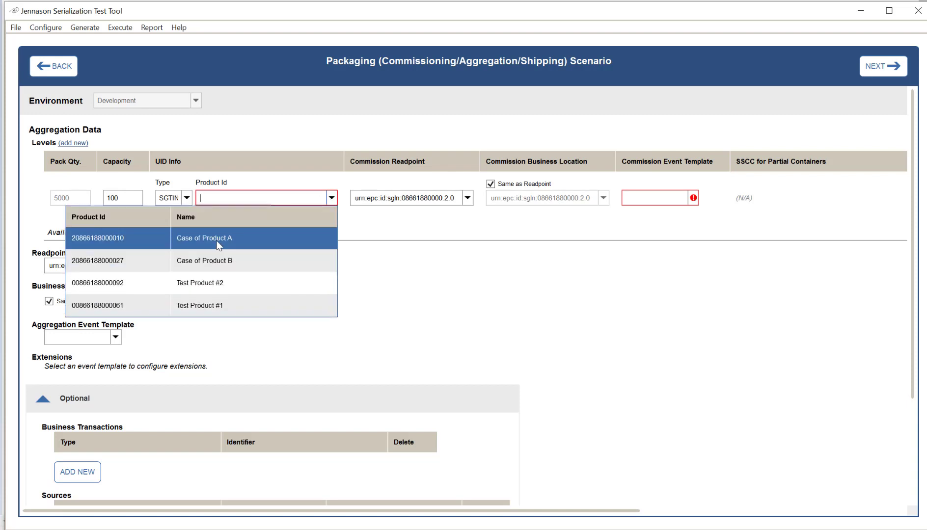
click(218, 239)
Assign the Commissioning_EPCIS1.2 commission event template to the case level and accept its default template data.
click(676, 198)
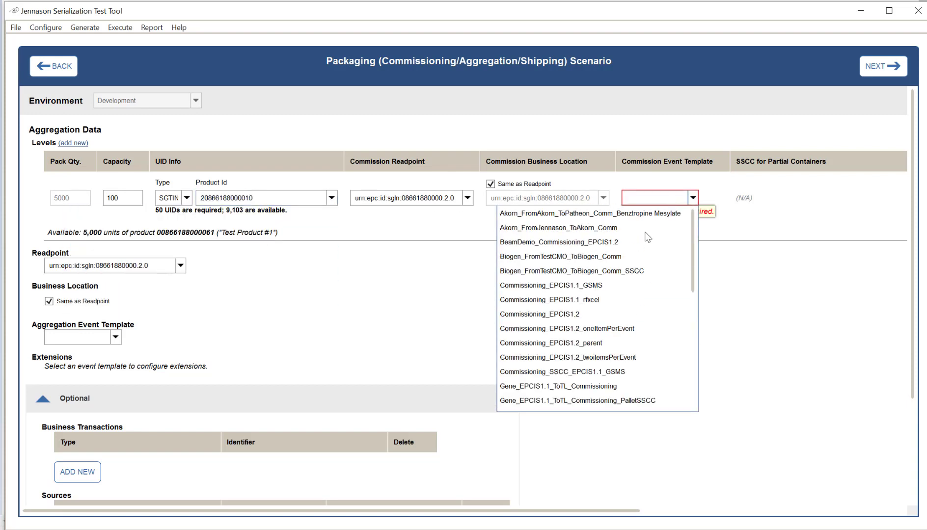
click(593, 322)
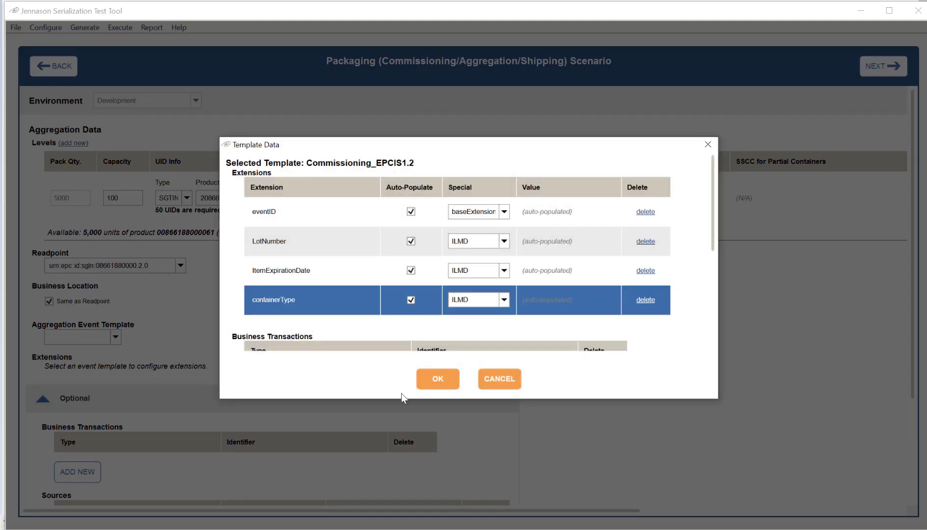
click(434, 388)
Add an aggregation level with capacity 25, UID type SSCC, extension digit 0 and the Test CP company prefix 0080686.
click(74, 143)
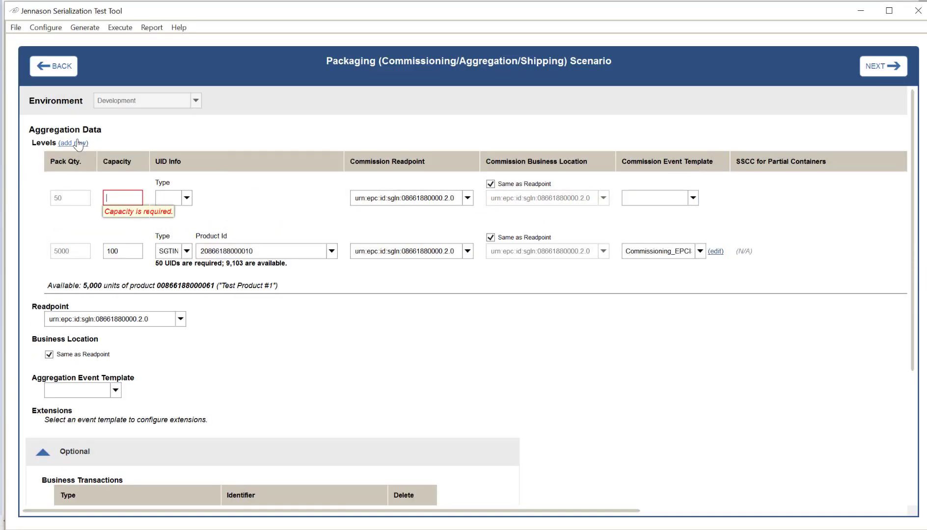
text(25)
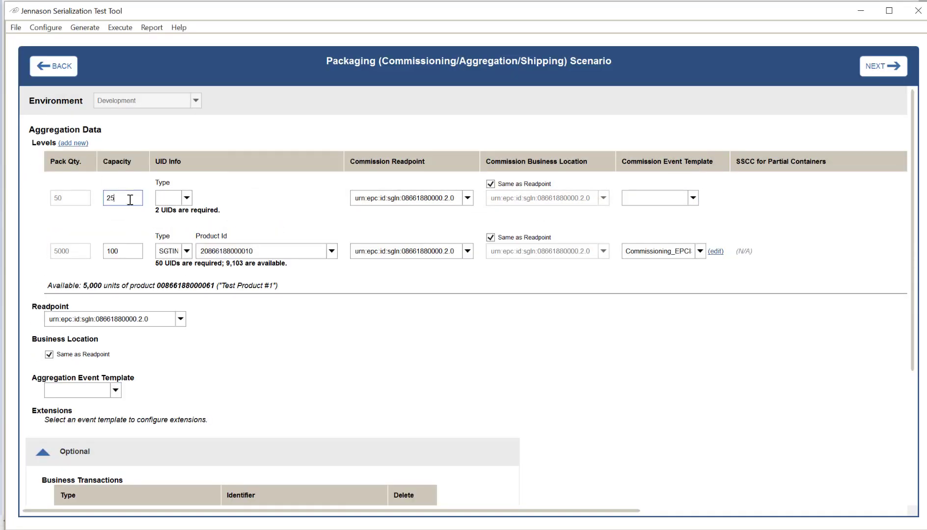
click(174, 201)
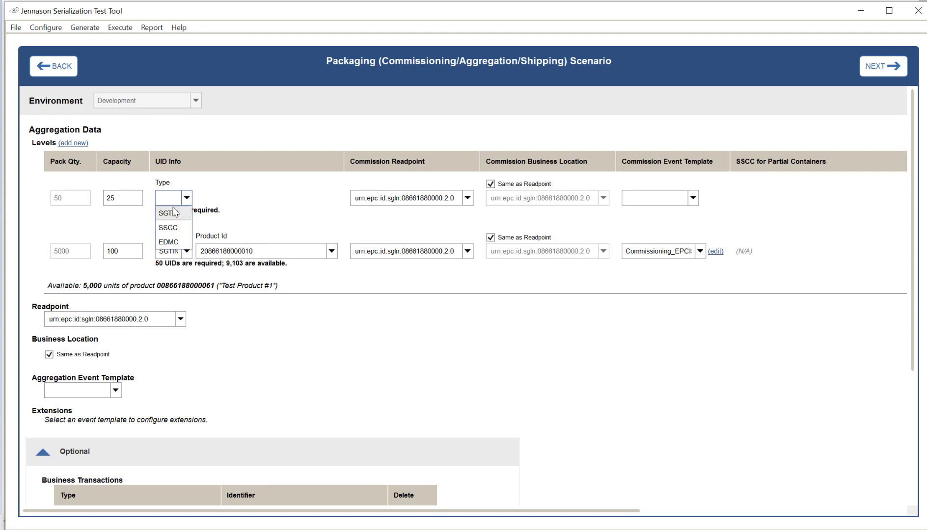
click(178, 228)
click(212, 198)
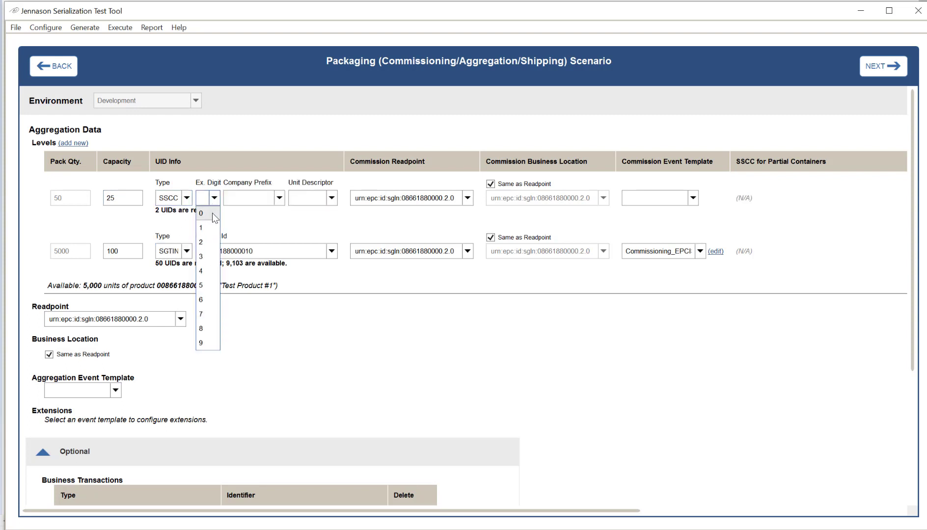
click(207, 215)
click(279, 199)
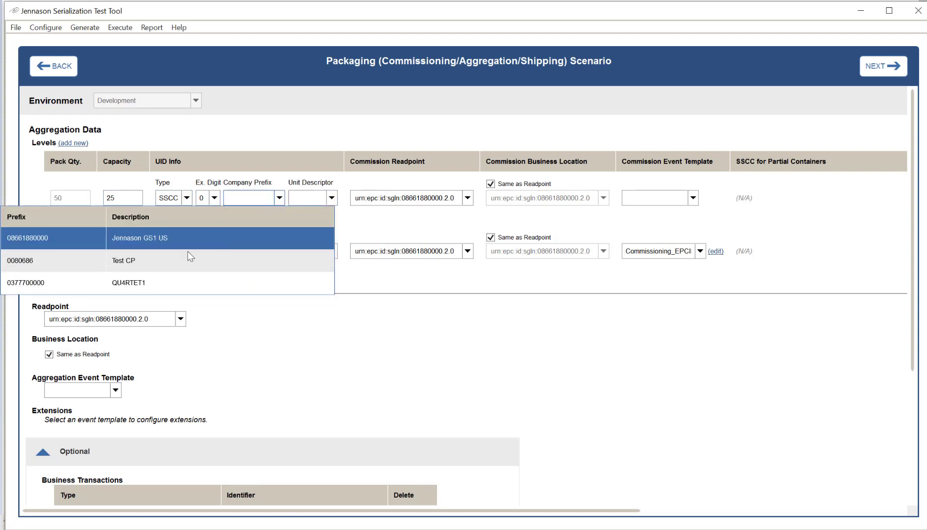
click(173, 256)
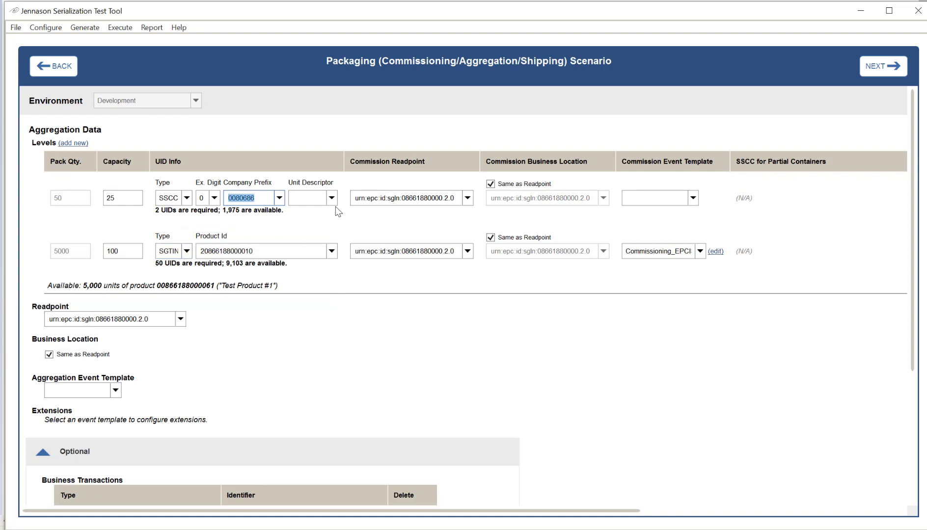
Assign the Commissioning_EPCIS1.2_parent commission event template to the SSCC level and accept its default template data.
click(669, 199)
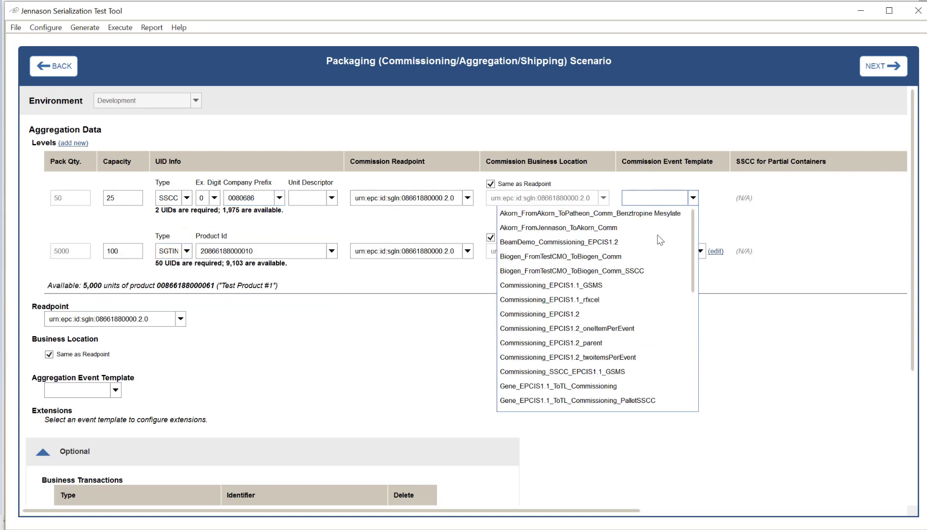
click(614, 343)
click(435, 380)
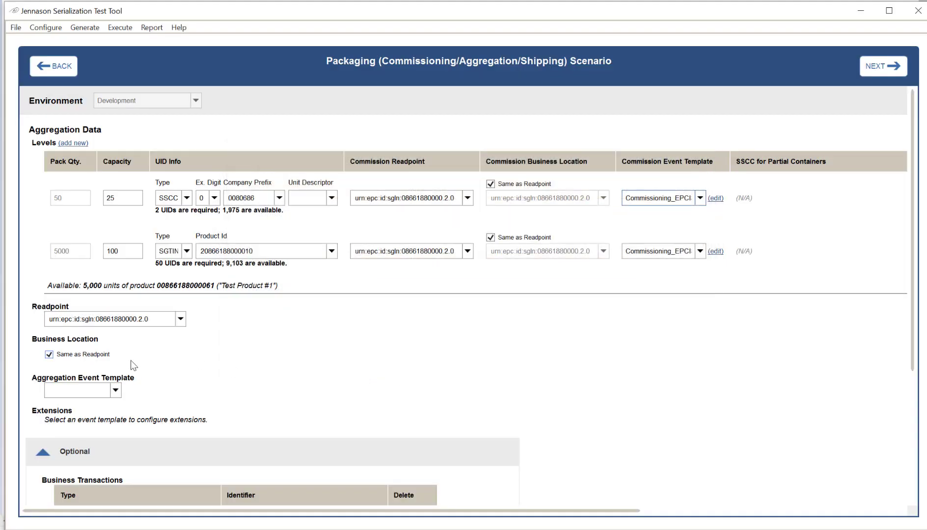
Set the aggregation event template to EPCIS_Packing and proceed to the shipping data.
click(77, 396)
scroll(63, 363, down, 1)
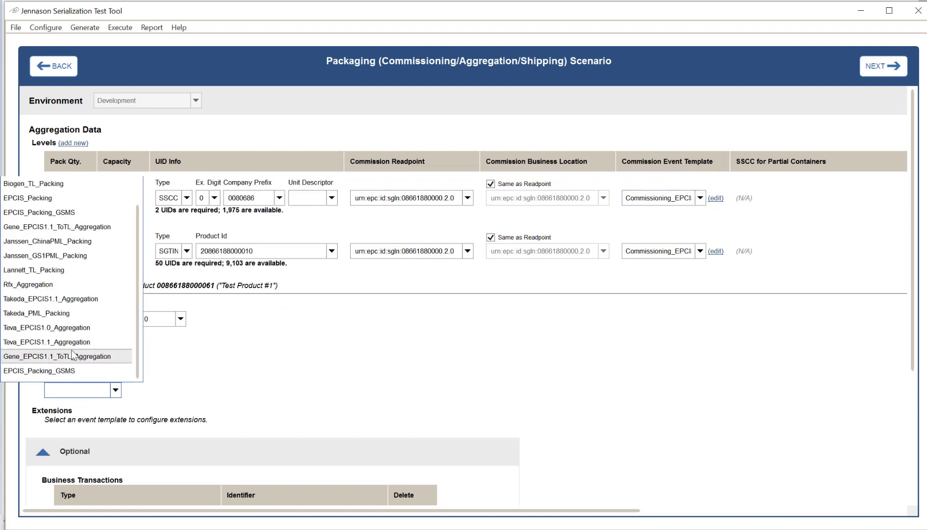
click(62, 198)
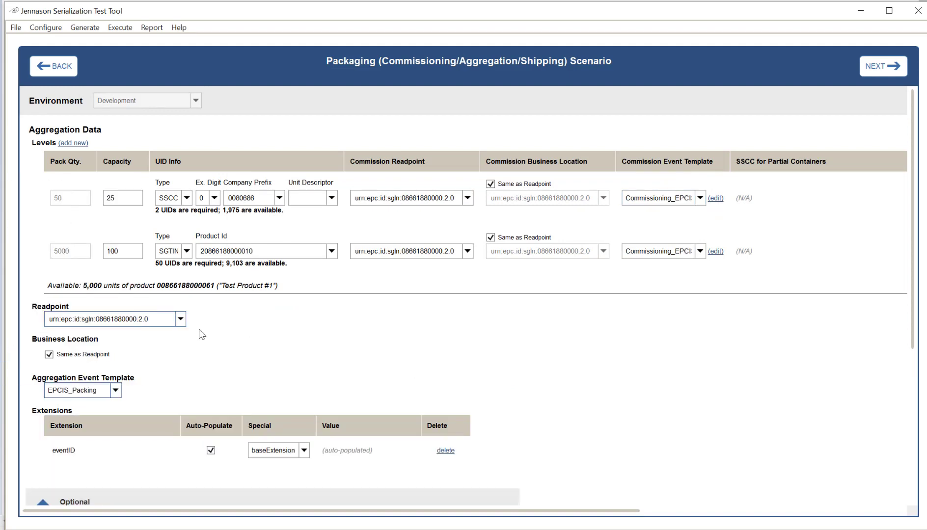
scroll(393, 300, down, 2)
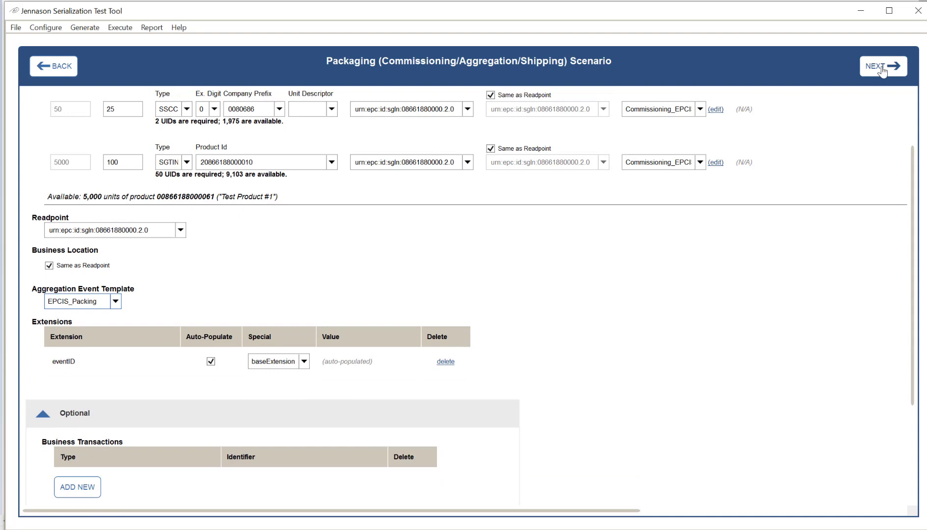
click(878, 66)
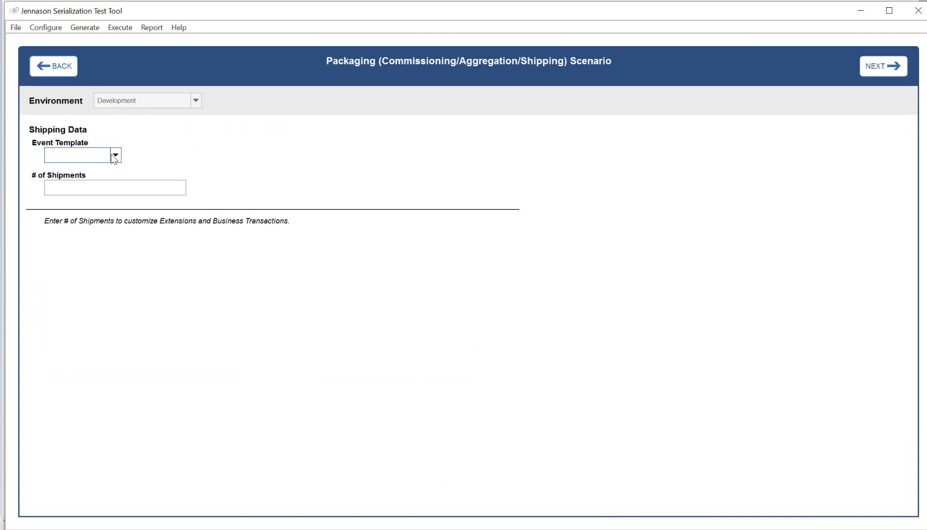
Set the shipping event template to EPCIS_Shipping and the number of shipments to 1.
click(115, 155)
click(92, 199)
click(97, 190)
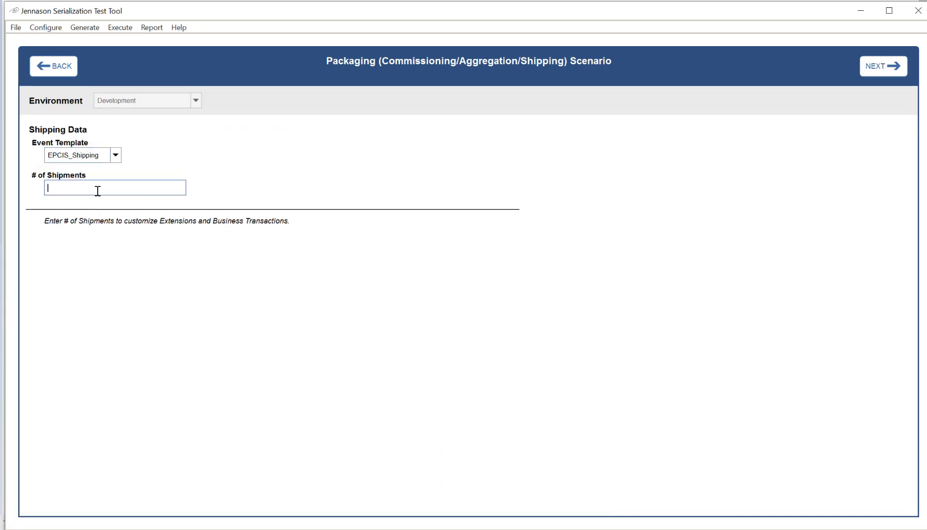
text(1)
key(Tab)
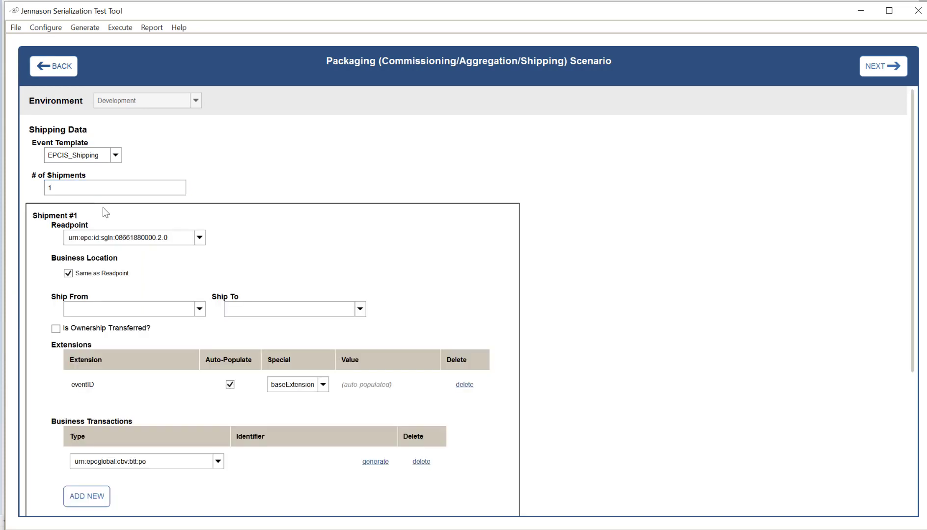
Choose Packaging Site as the Ship From location of Shipment #1.
scroll(186, 260, down, 3)
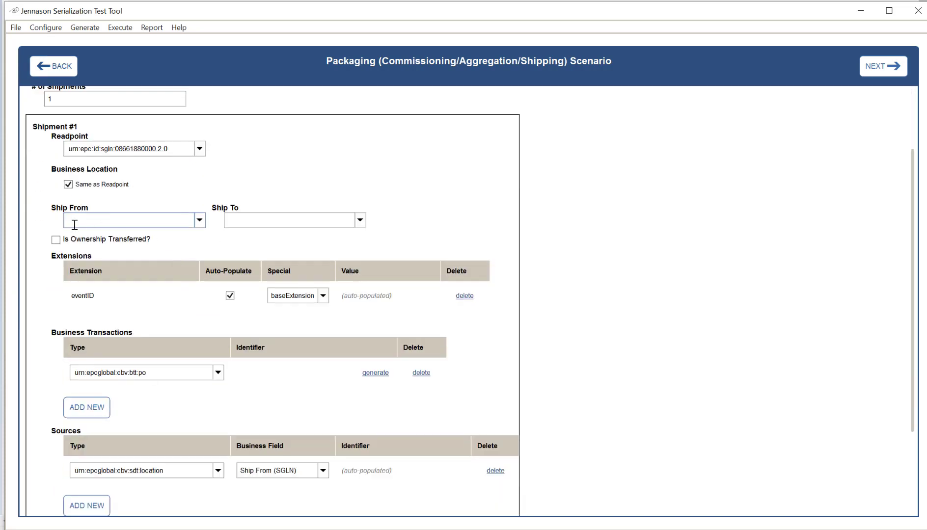
click(200, 221)
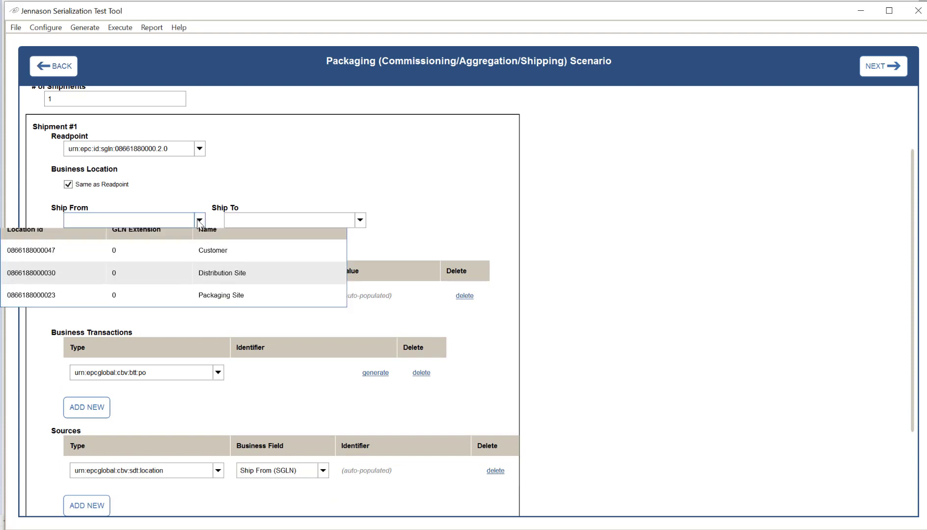
click(201, 310)
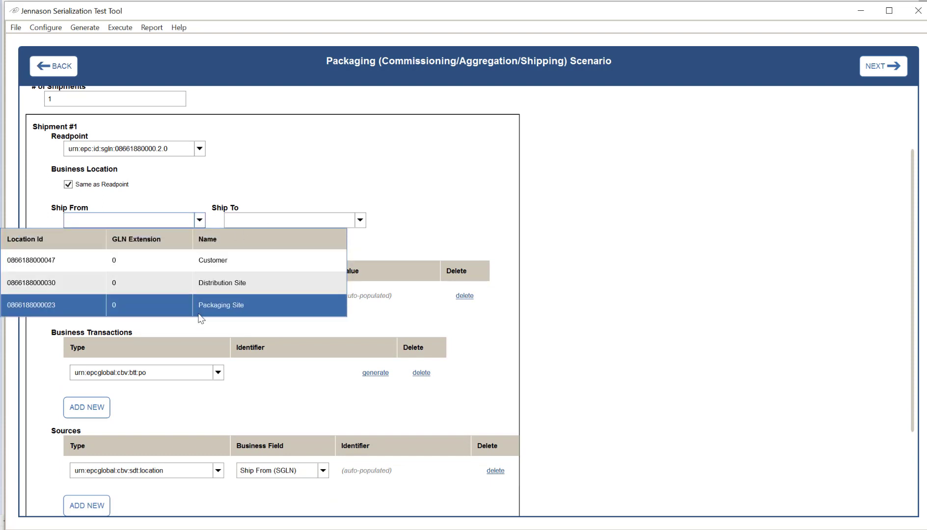
Choose Distribution Site as the Ship To location of Shipment #1.
click(360, 221)
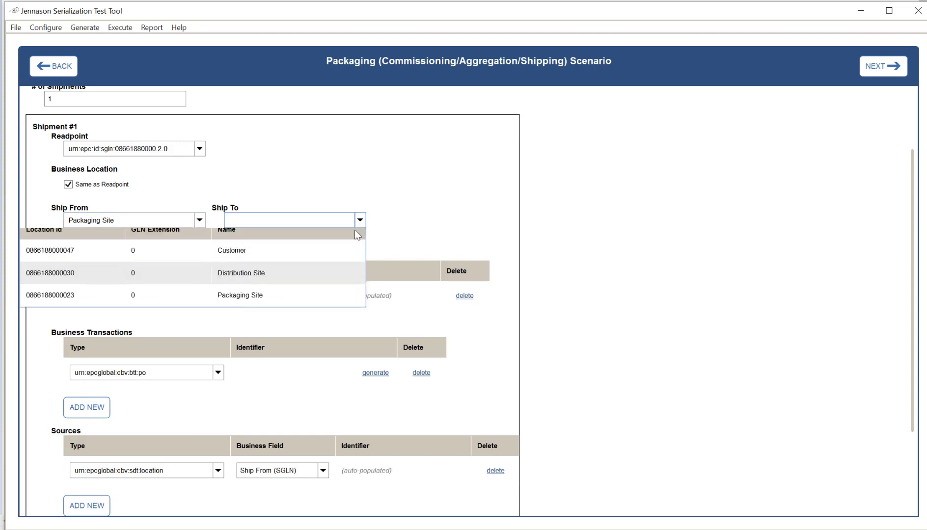
click(262, 284)
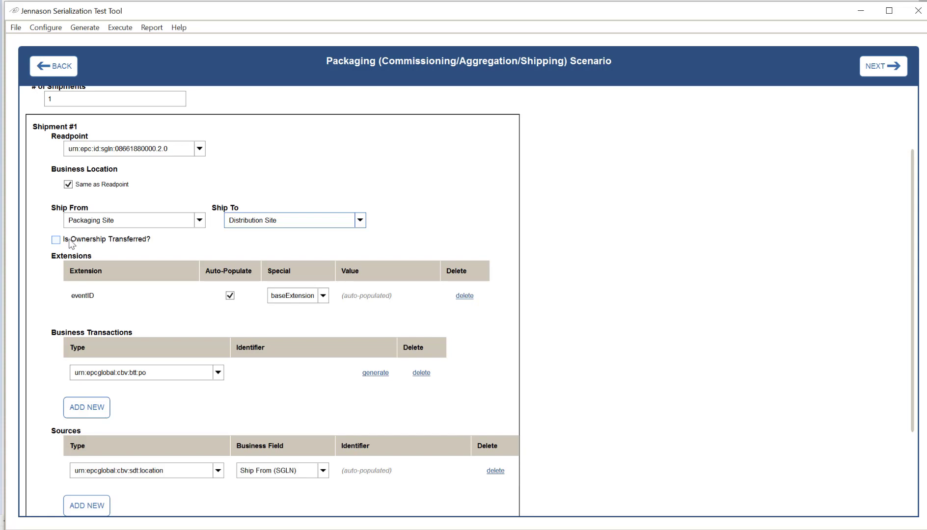
Generate a GLN-Based identifier for the shipment's purchase order business transaction, using the Distribution Site GLN and a test purchase order number as Transaction Id.
scroll(378, 367, down, 2)
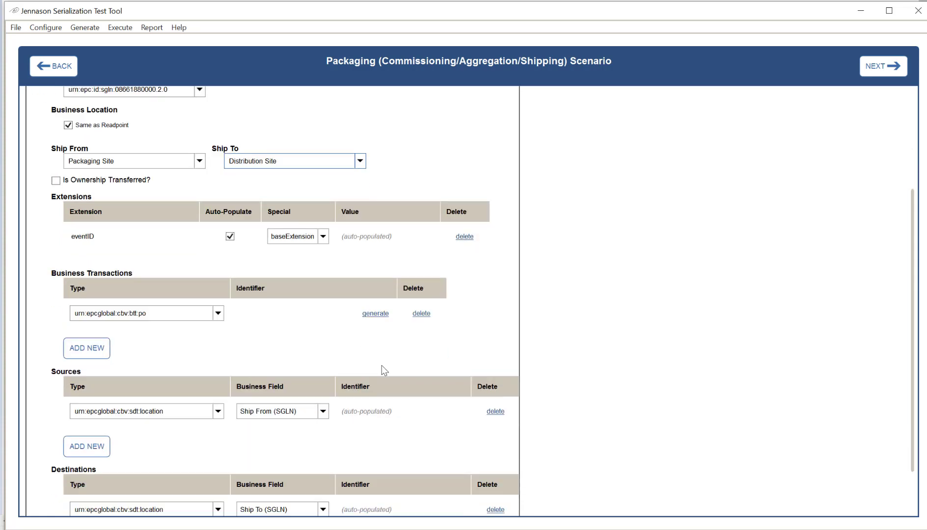
click(375, 314)
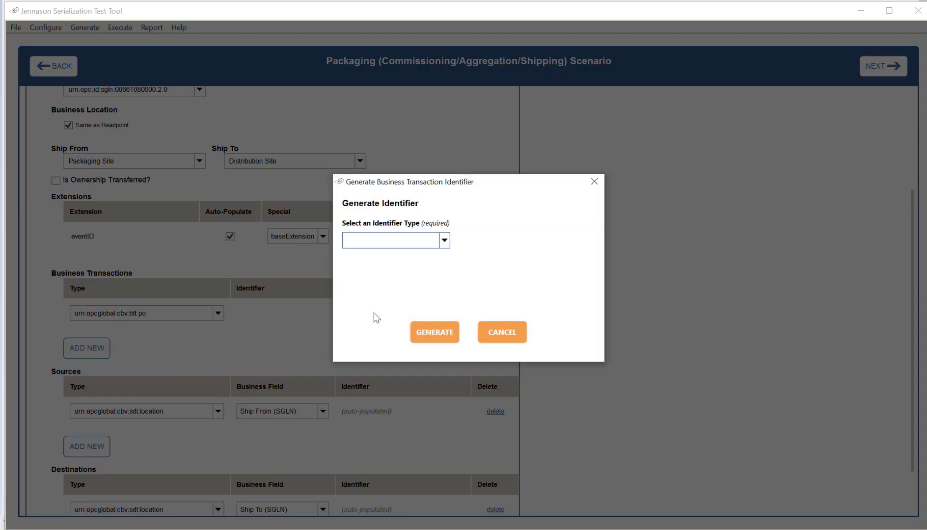
click(444, 240)
click(376, 287)
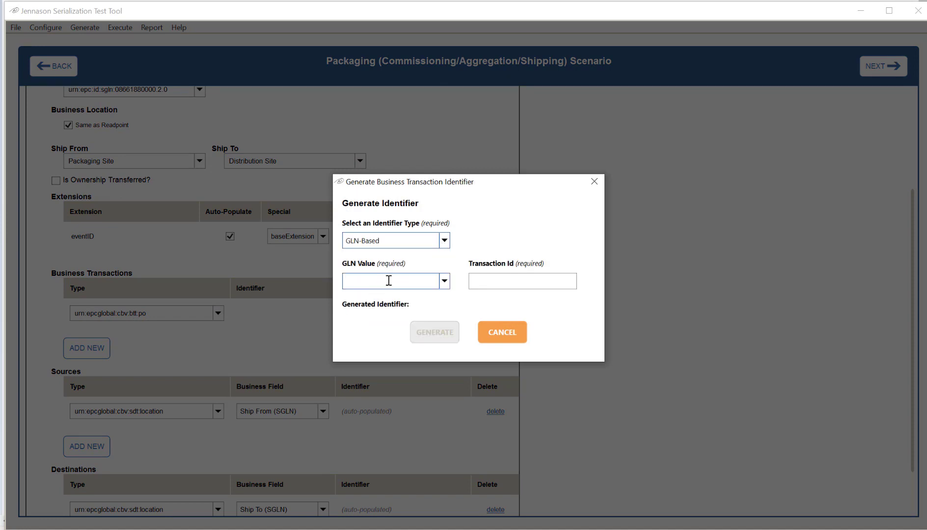
click(444, 281)
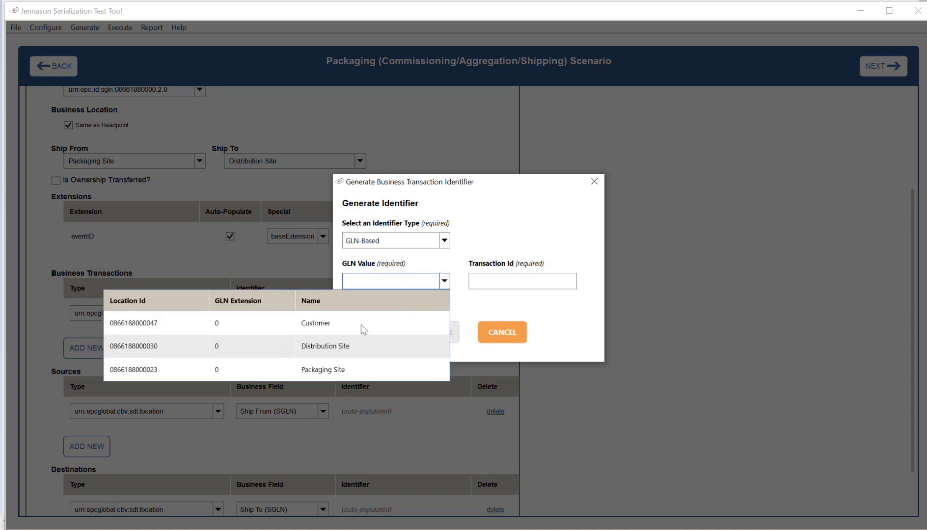
click(345, 346)
click(540, 281)
text(TESTPO122)
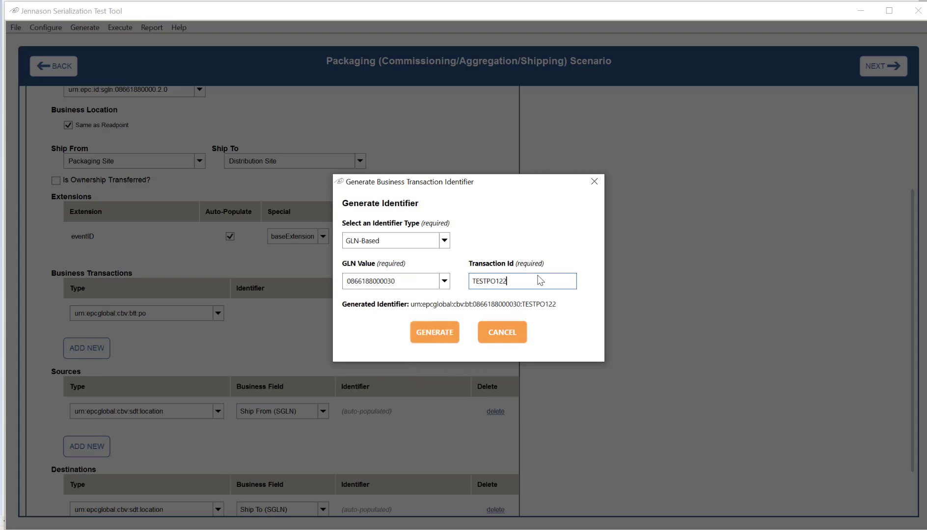
key(BackSpace)
text(34)
click(431, 345)
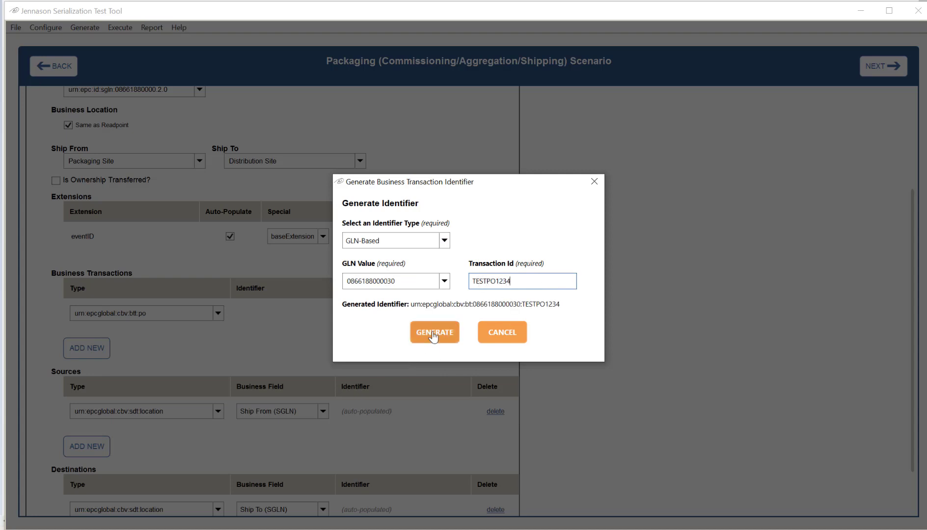
Keep the default sources and destinations of Shipment #1 and proceed to the message format settings.
scroll(278, 389, down, 2)
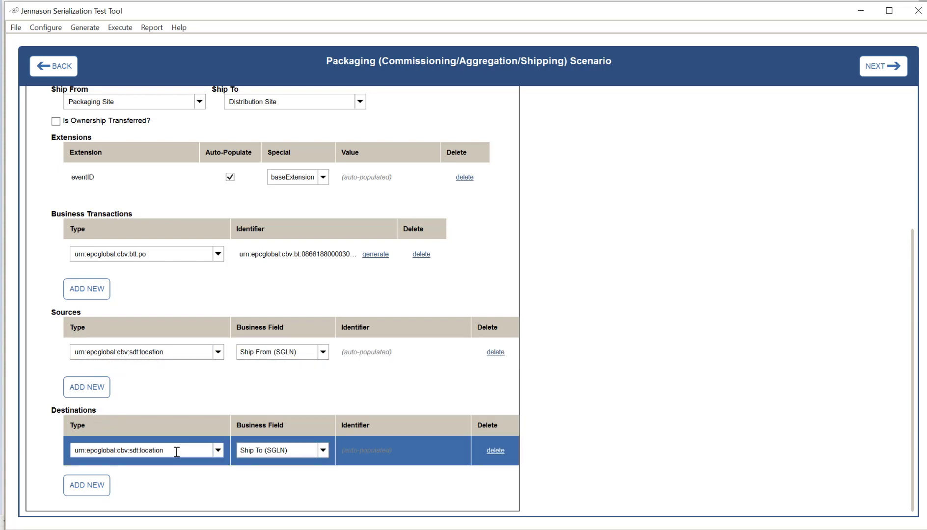
scroll(834, 149, up, 3)
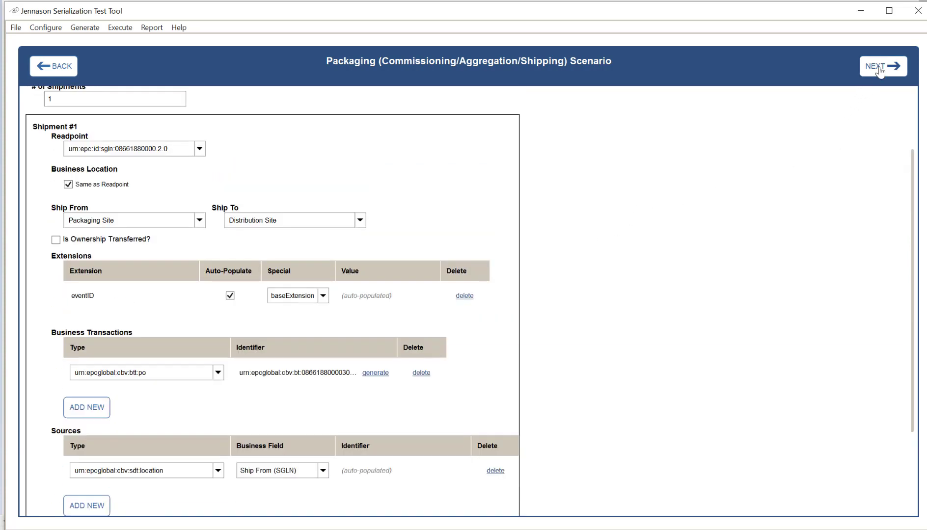
click(882, 68)
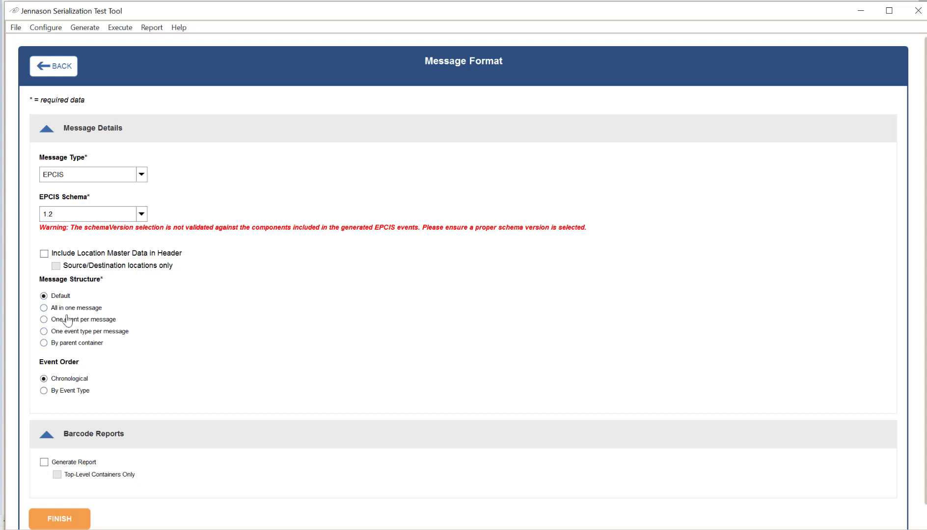
Enable the barcode report, keep the EPCIS 1.2 message format with its default structure, and finish the scenario to generate the messages.
scroll(53, 454, down, 1)
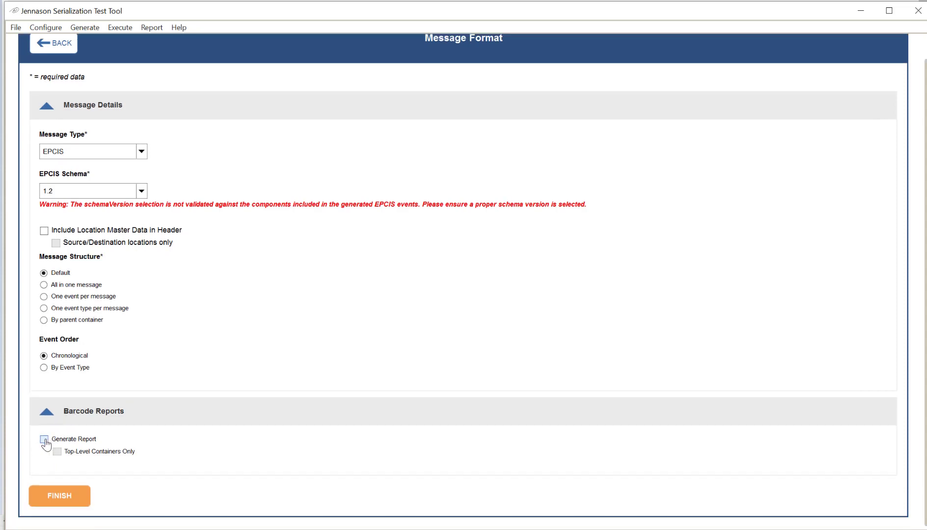
click(44, 439)
scroll(124, 302, up, 1)
scroll(126, 375, down, 1)
click(55, 498)
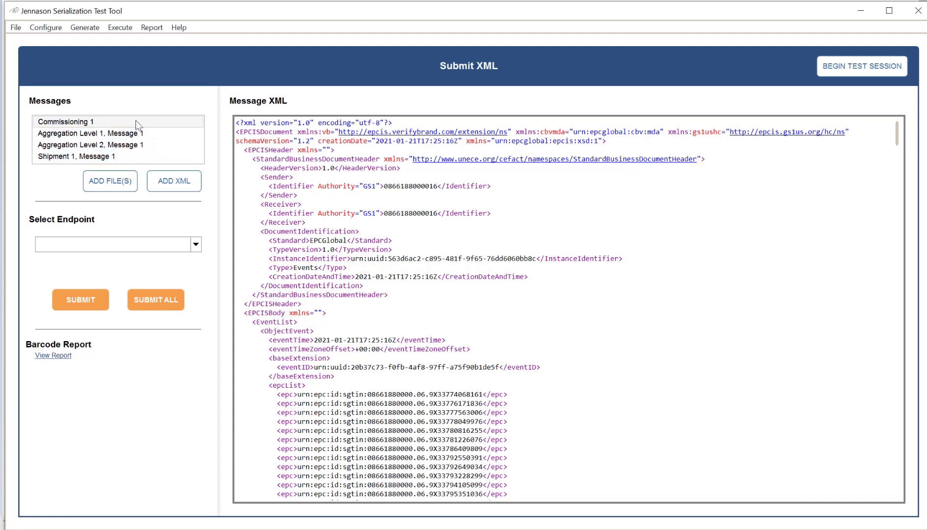
Examine the XML of the generated commissioning, aggregation and shipment messages, including the shipment's business transaction, source and destination.
click(120, 134)
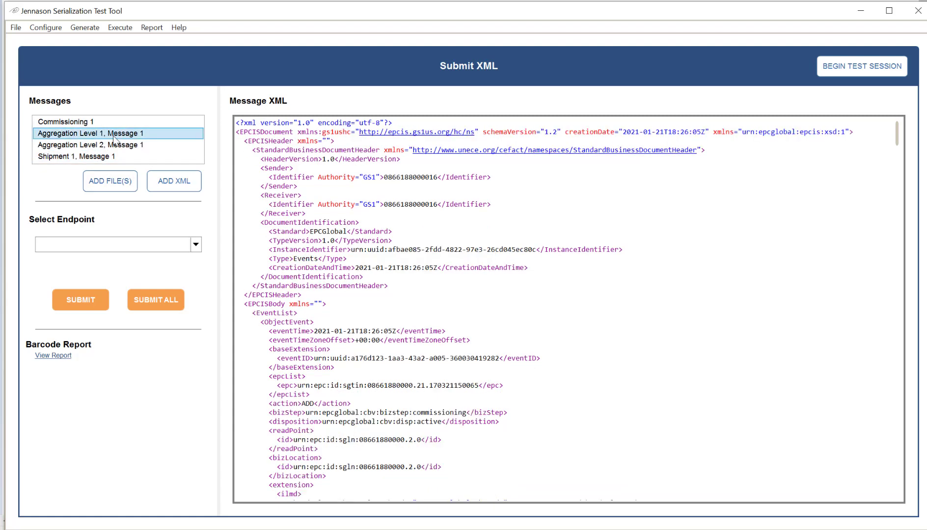
click(114, 146)
click(110, 157)
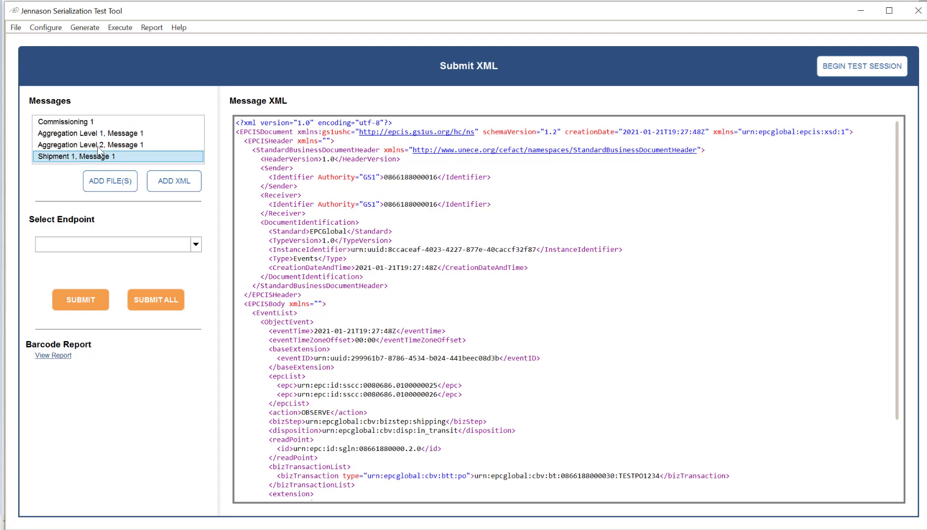
click(97, 122)
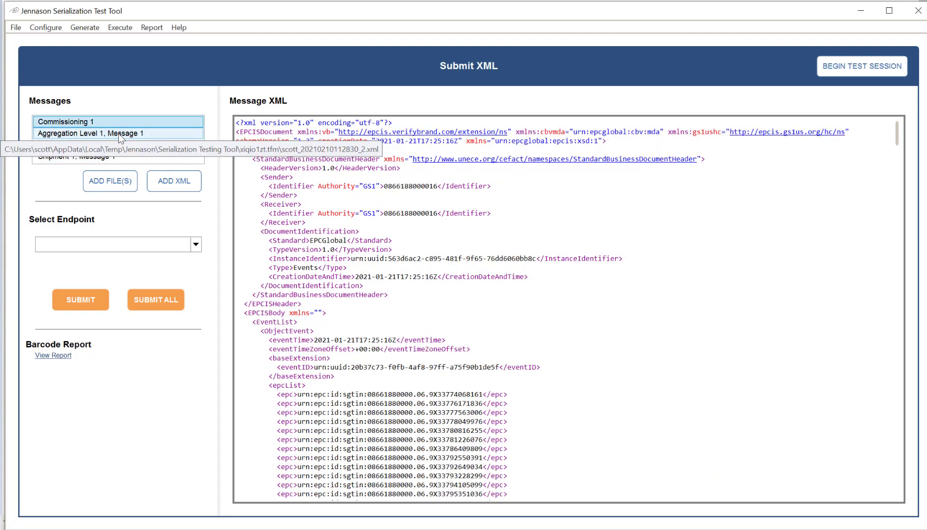
click(117, 133)
scroll(105, 203, down, 4)
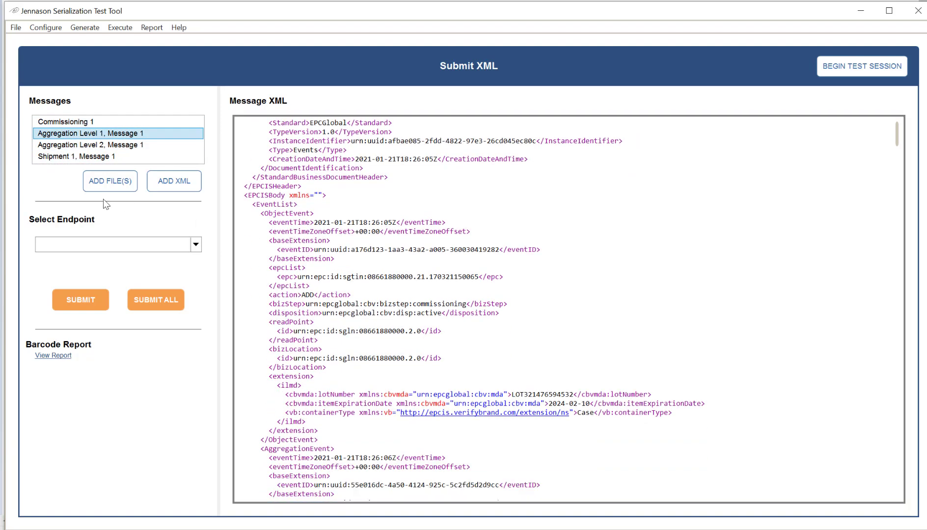
click(51, 157)
scroll(599, 265, down, 5)
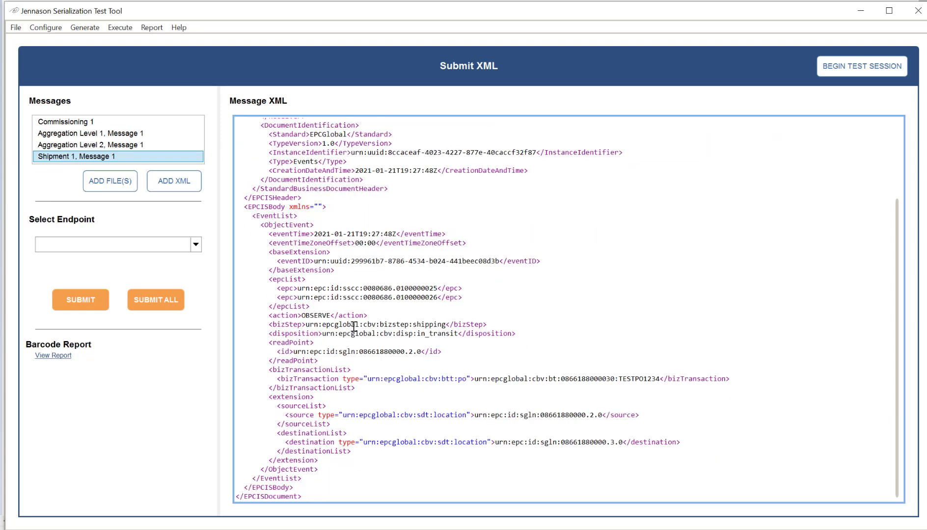
Open the barcode report and examine the barcode hierarchy from the SSCC container down to the individual items.
click(51, 355)
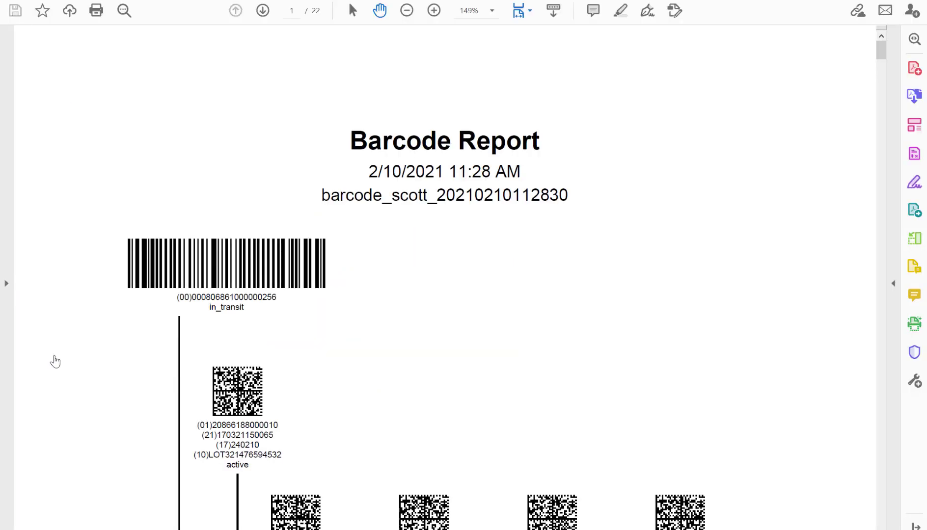
scroll(357, 282, down, 3)
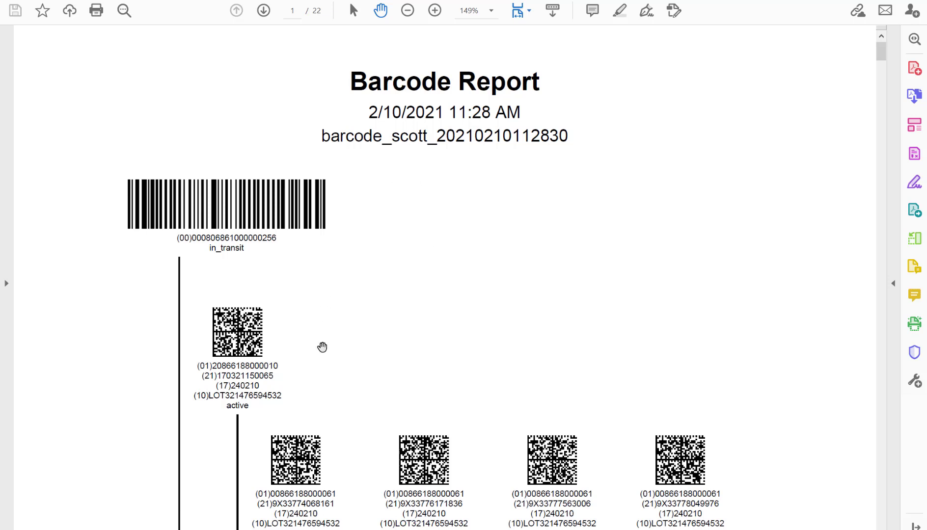
scroll(322, 343, down, 3)
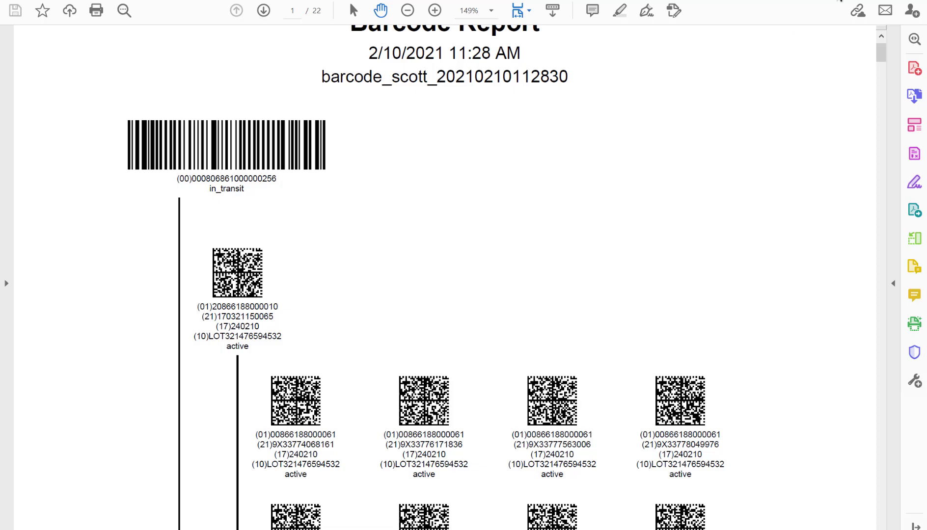
key(alt+Tab)
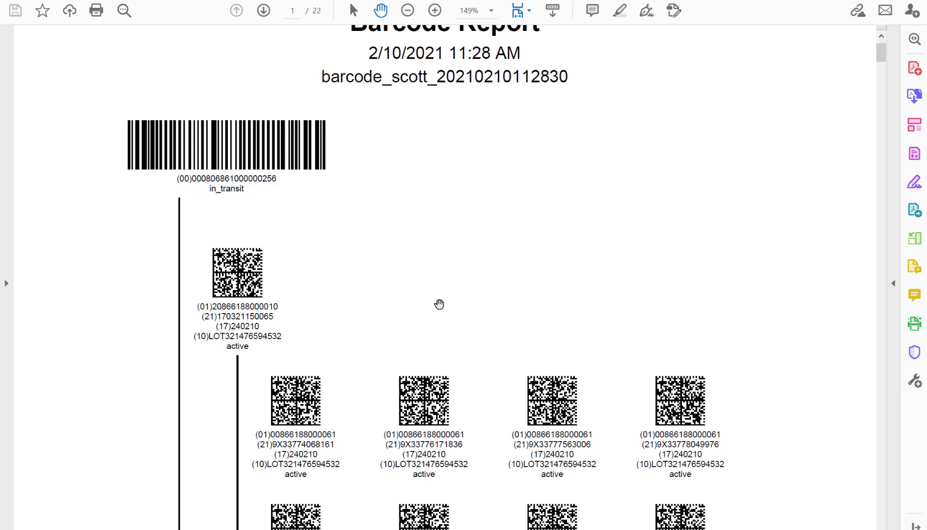
scroll(439, 307, down, 3)
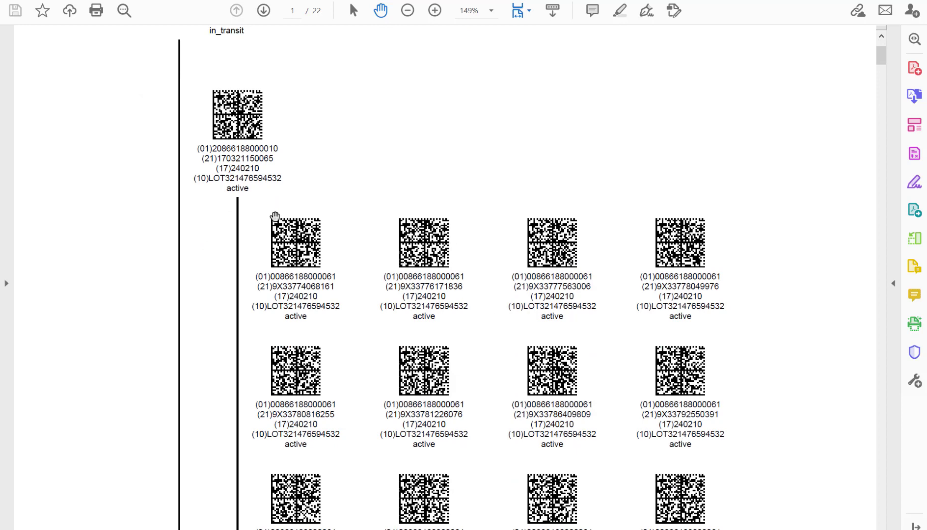
scroll(783, 342, up, 3)
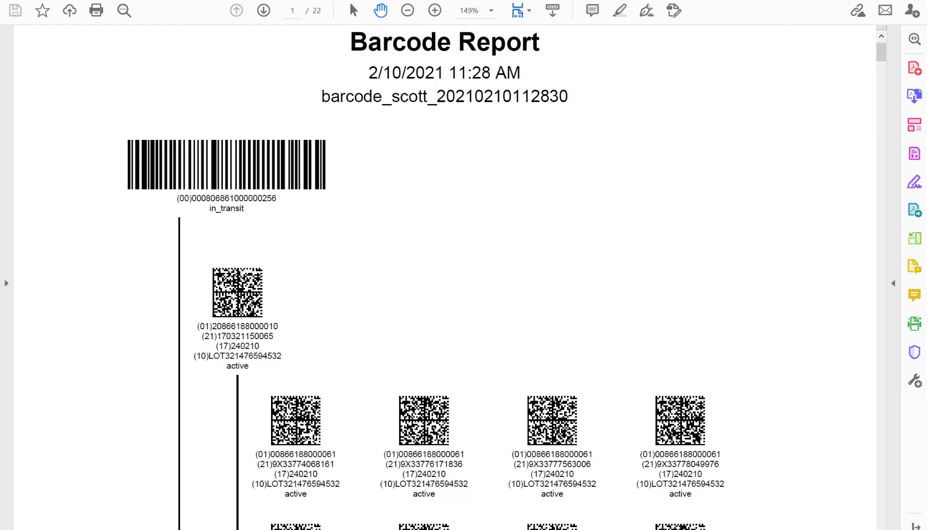
Switch back to the Jennason Serialization Test Tool and submit the Commissioning 1 message to the PDEMO1 endpoint.
key(alt+Tab)
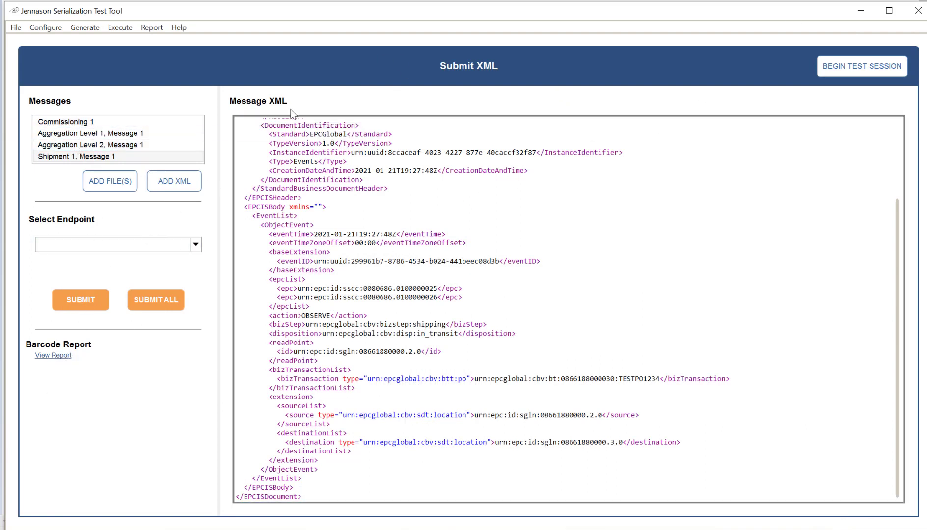
click(91, 124)
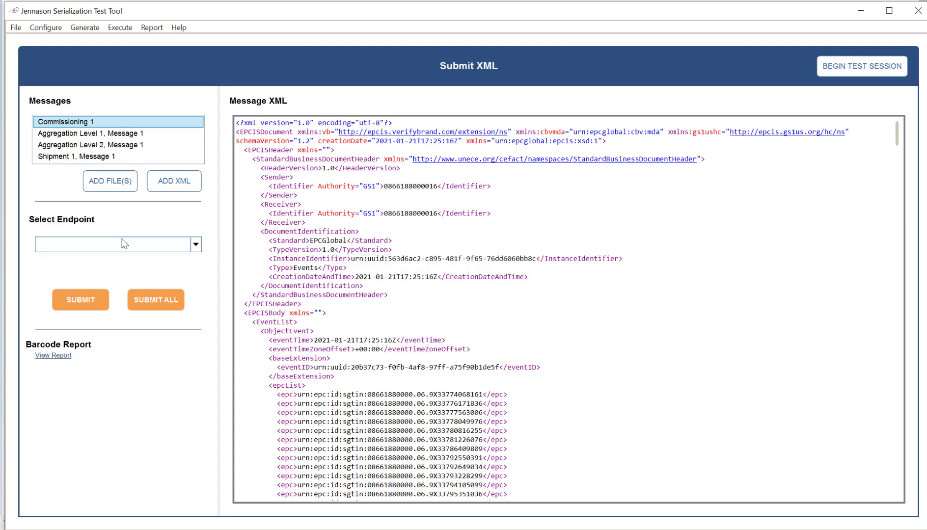
click(196, 246)
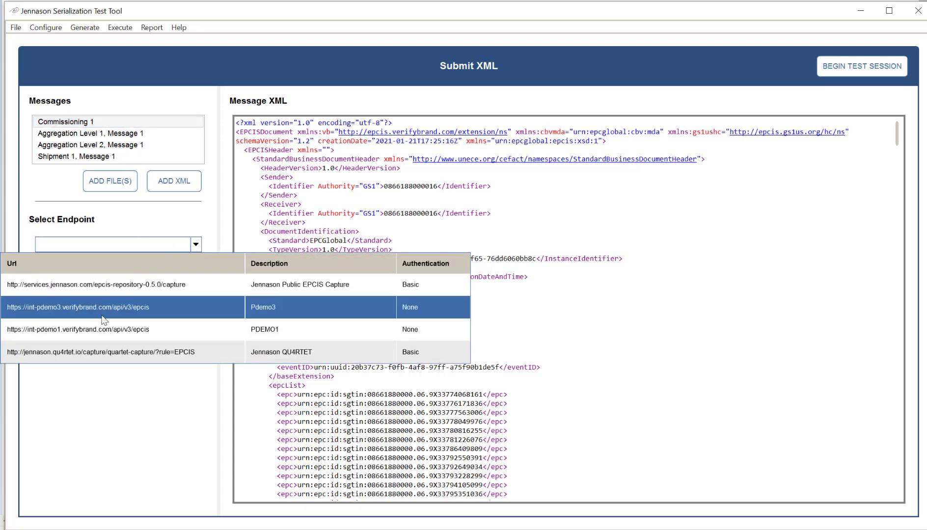
click(104, 329)
click(98, 302)
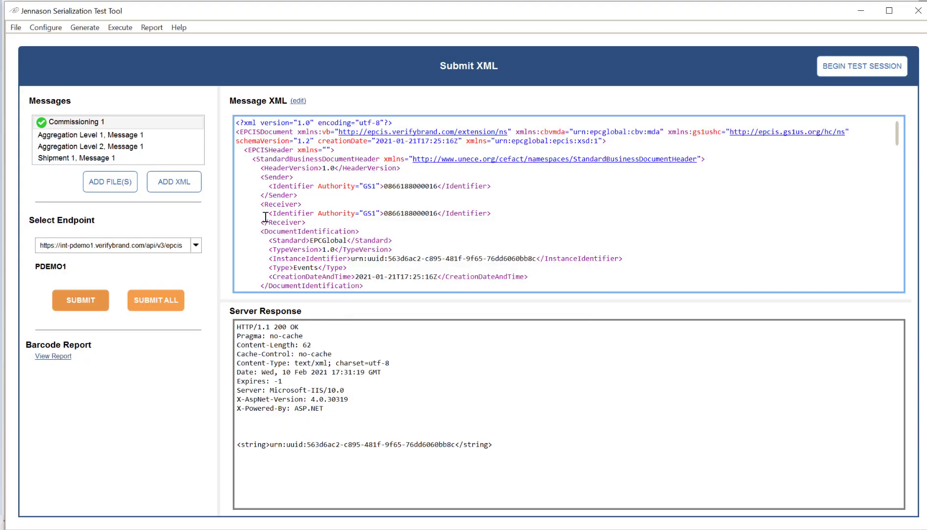
click(266, 335)
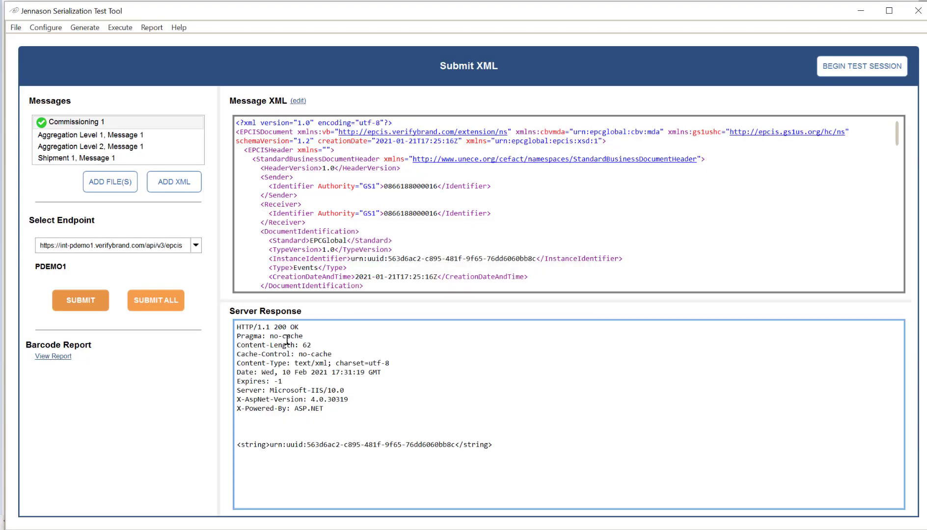